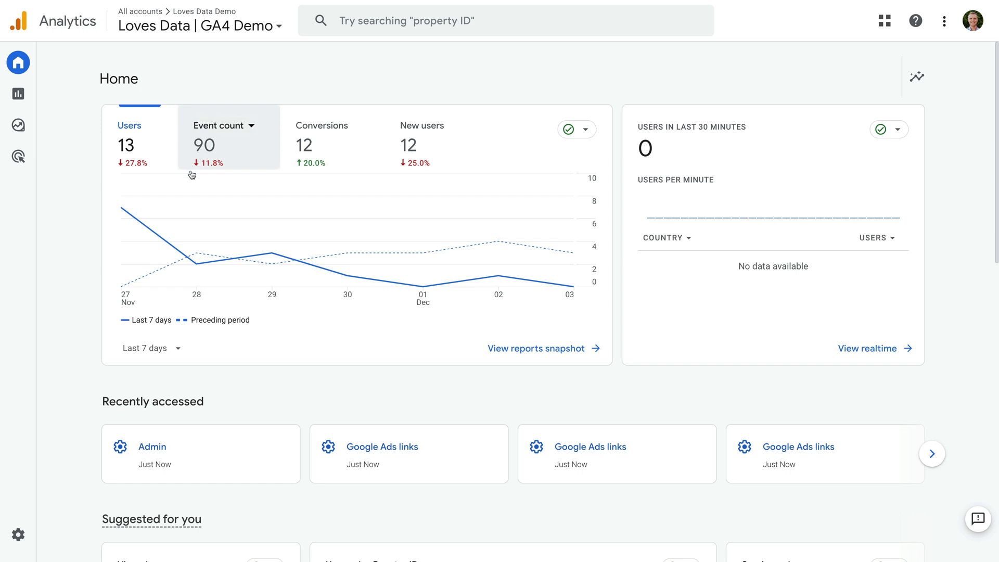
- In Admin, switch to Demo Account > GA4 - Google Merch Shop and view its three Google Ads links
click(21, 535)
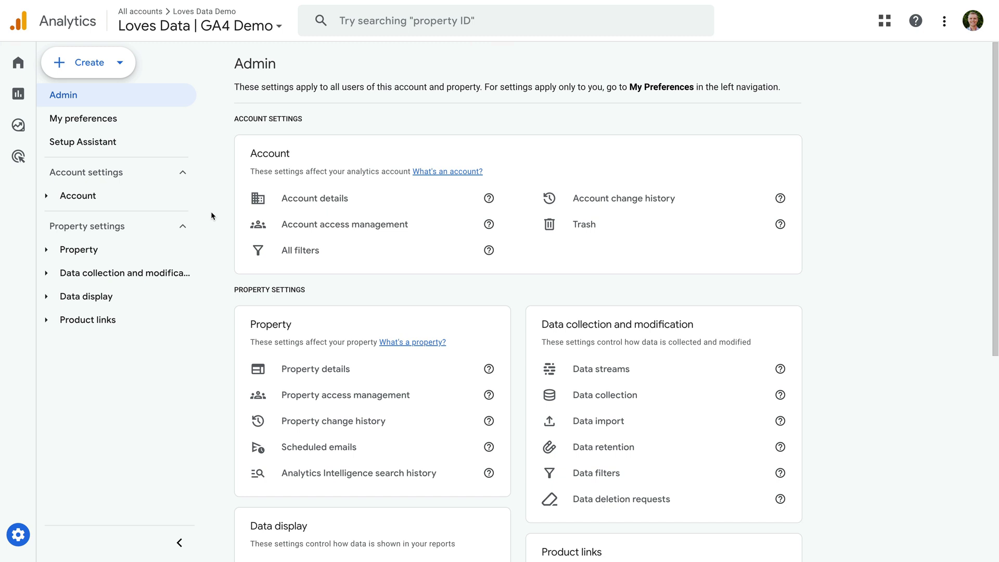
click(210, 29)
scroll(95, 175, up, 2)
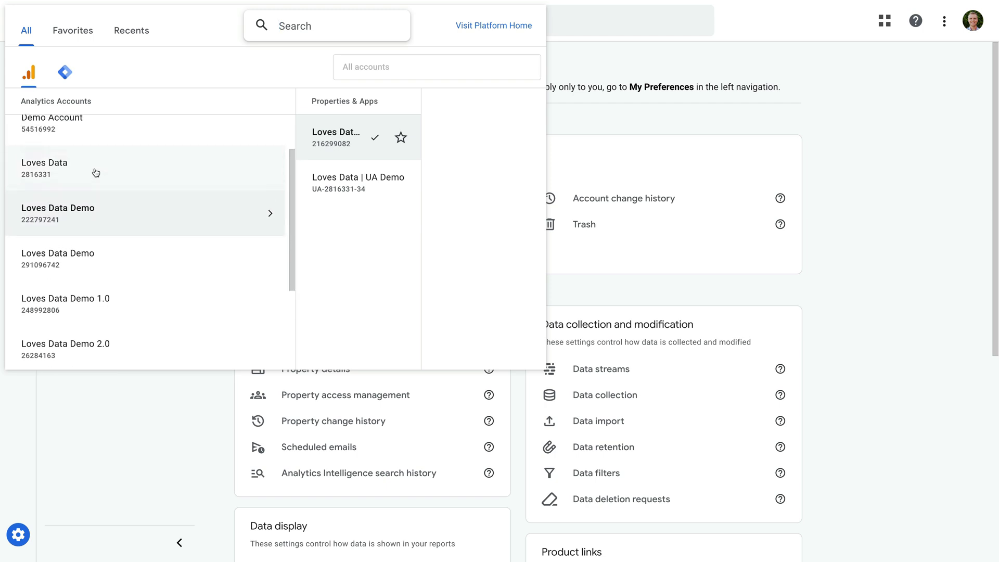
scroll(95, 171, up, 1)
click(94, 169)
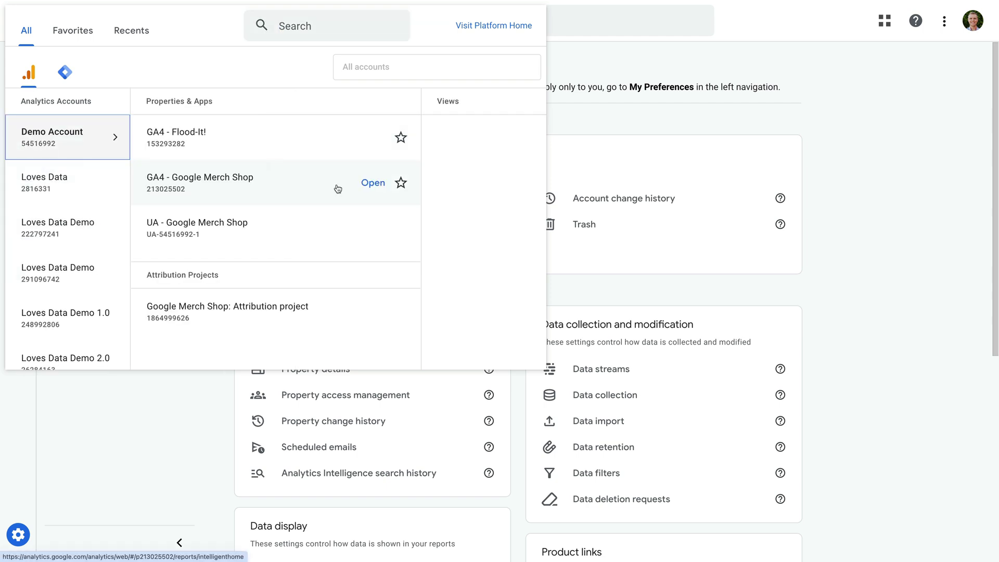
click(337, 189)
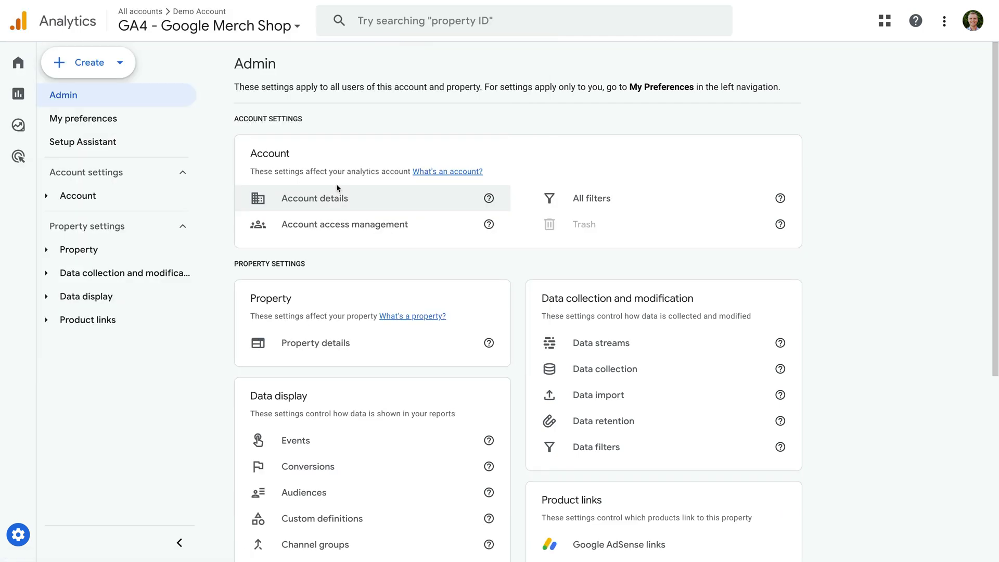
click(120, 320)
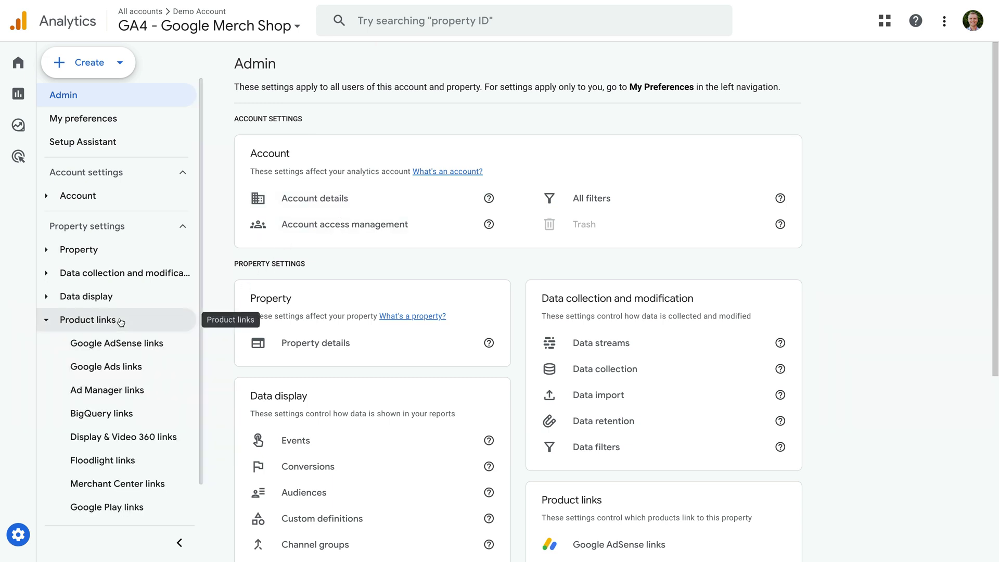
click(148, 369)
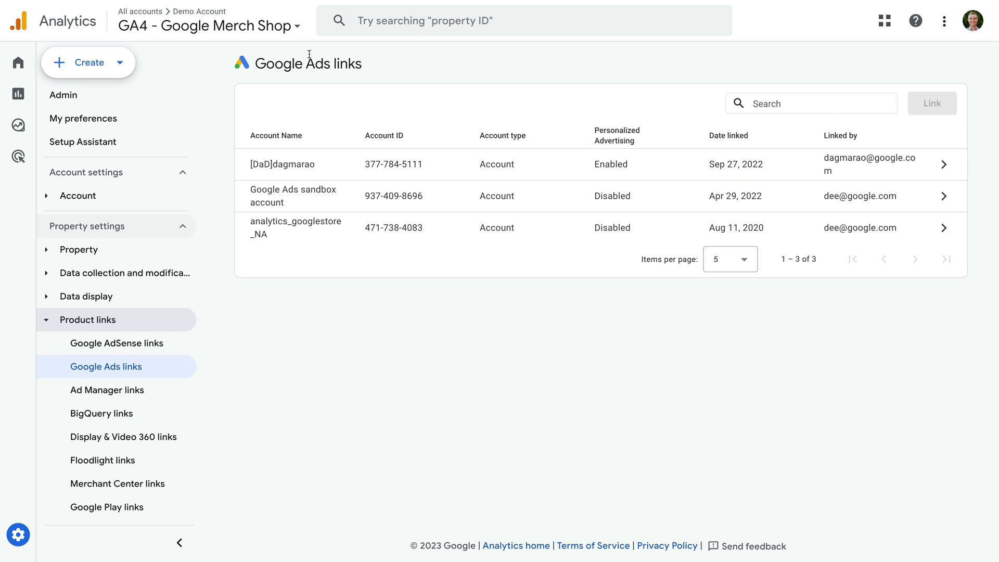
- Switch to the Loves Data Demo account's Loves Data | GA4 Demo property
click(263, 29)
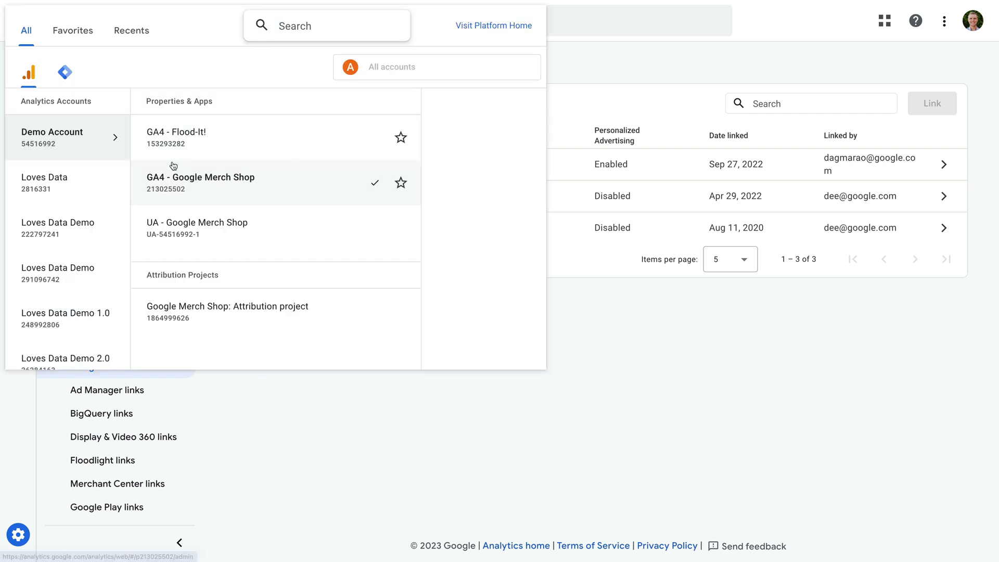
click(113, 232)
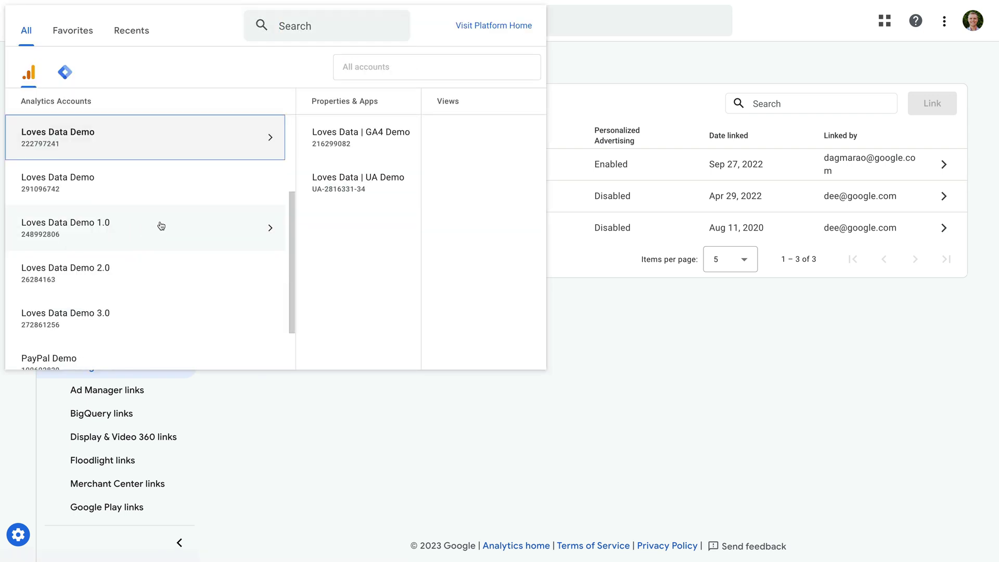
click(368, 143)
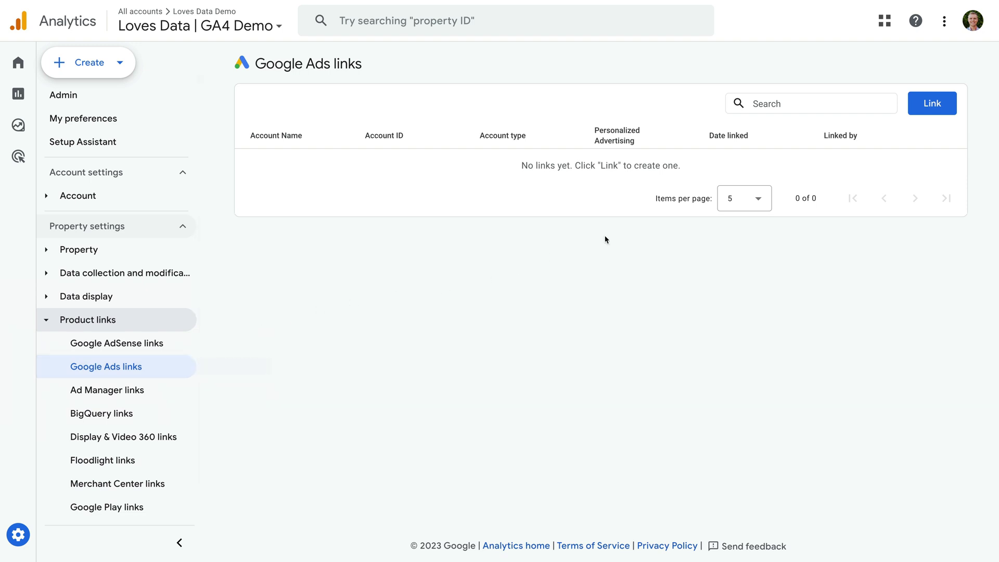
- Create a new Google Ads link and confirm Loves Data Demo, under Demo Manager, as the account
click(941, 113)
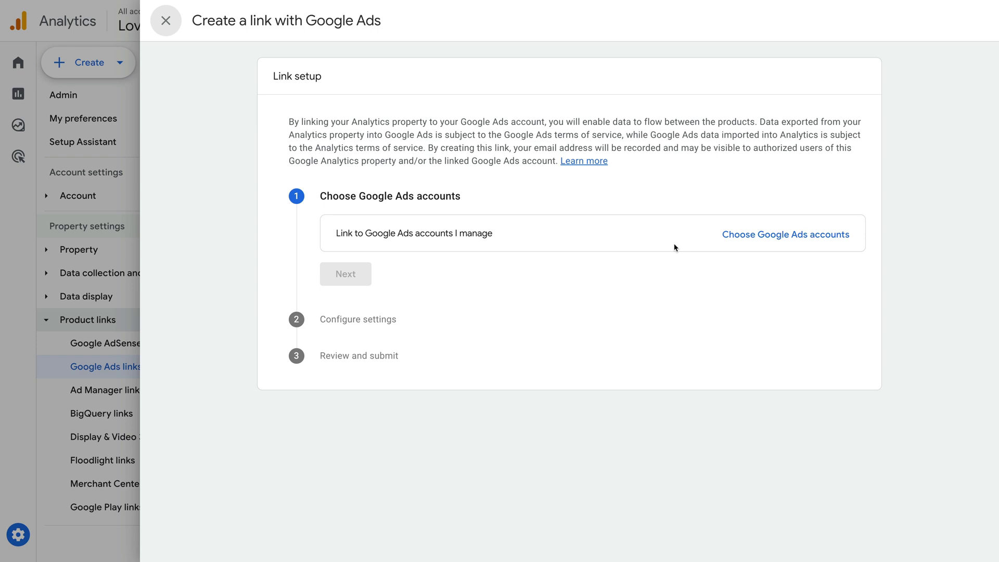
click(740, 235)
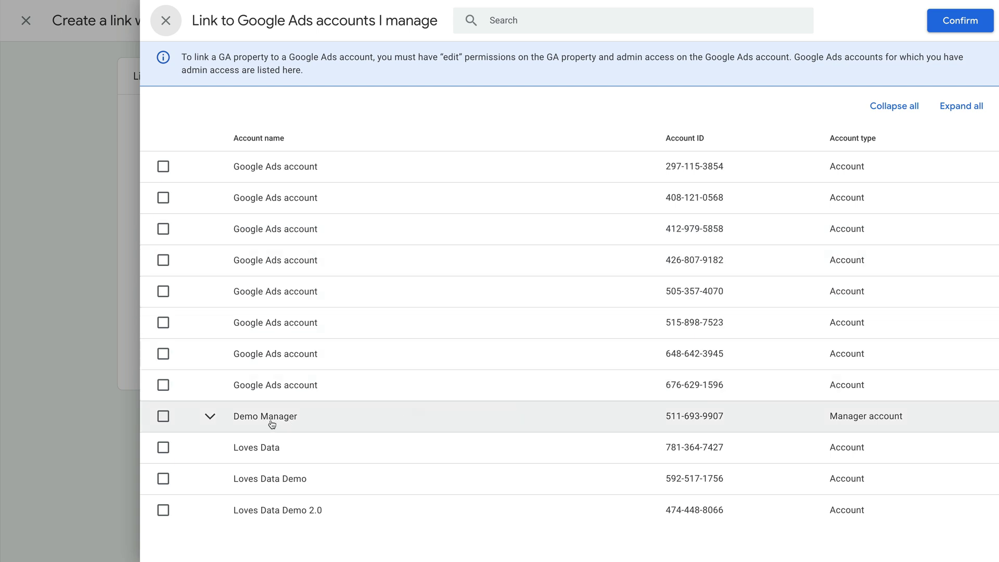
click(166, 419)
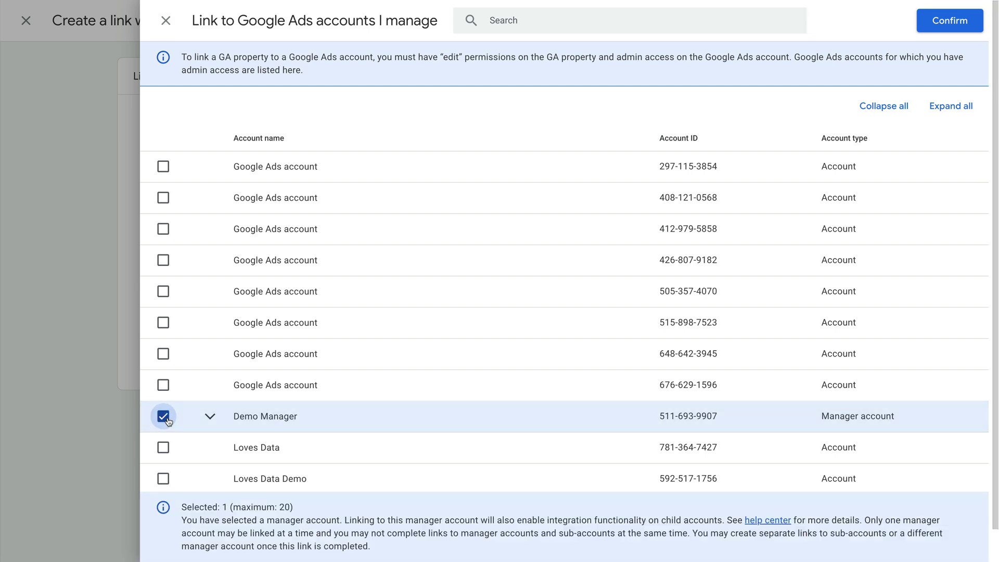
click(168, 421)
click(210, 416)
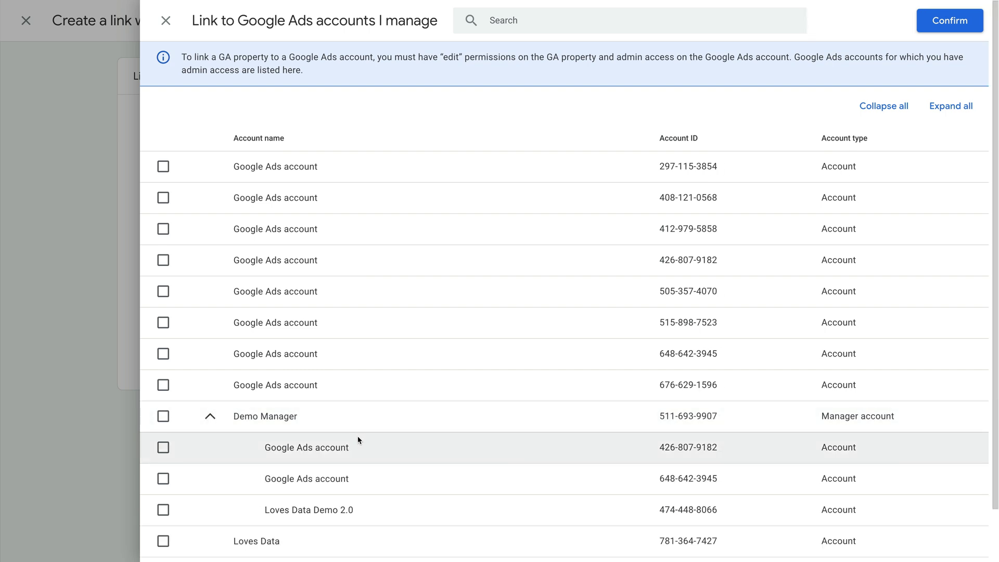
scroll(363, 448, down, 1)
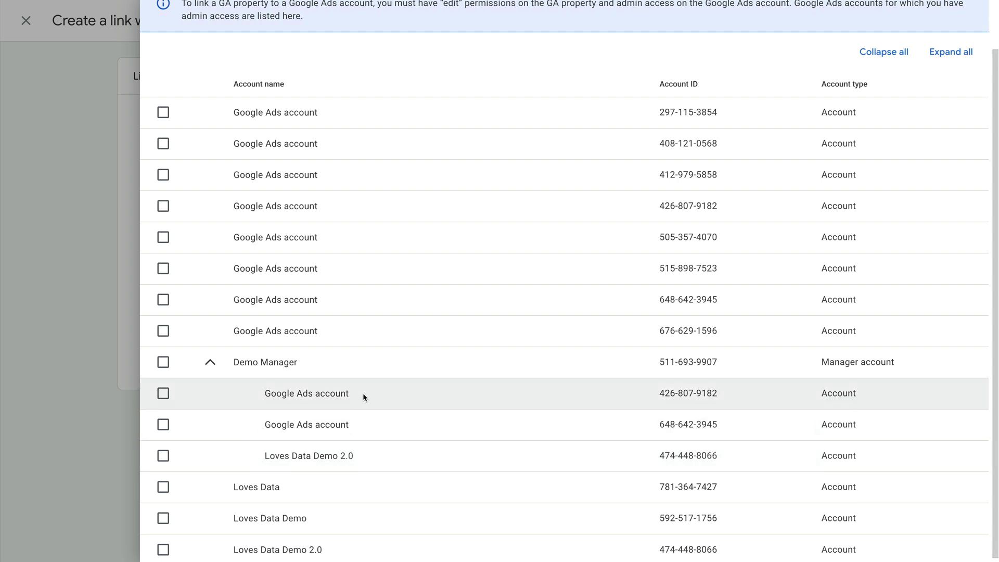
click(163, 517)
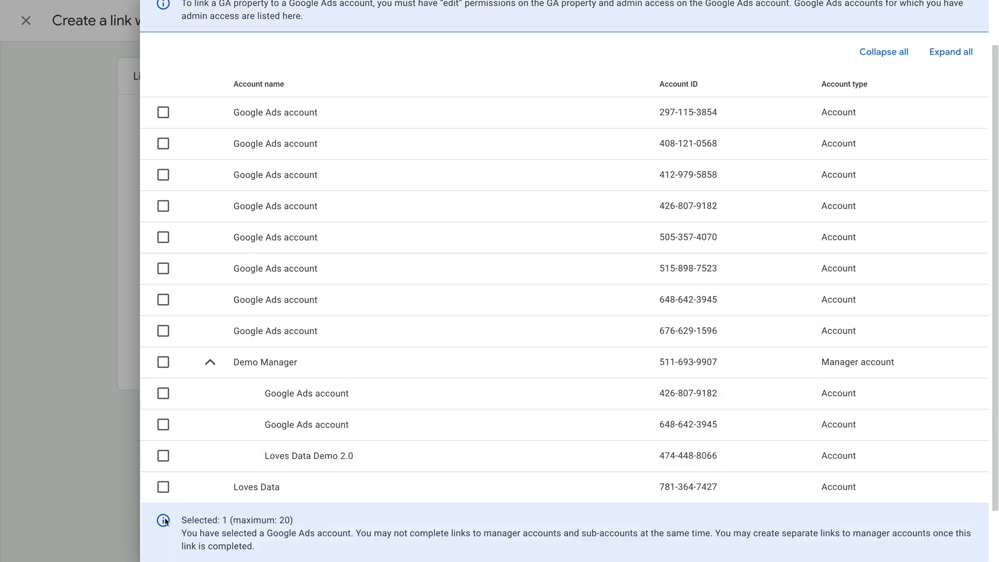
scroll(743, 232, up, 1)
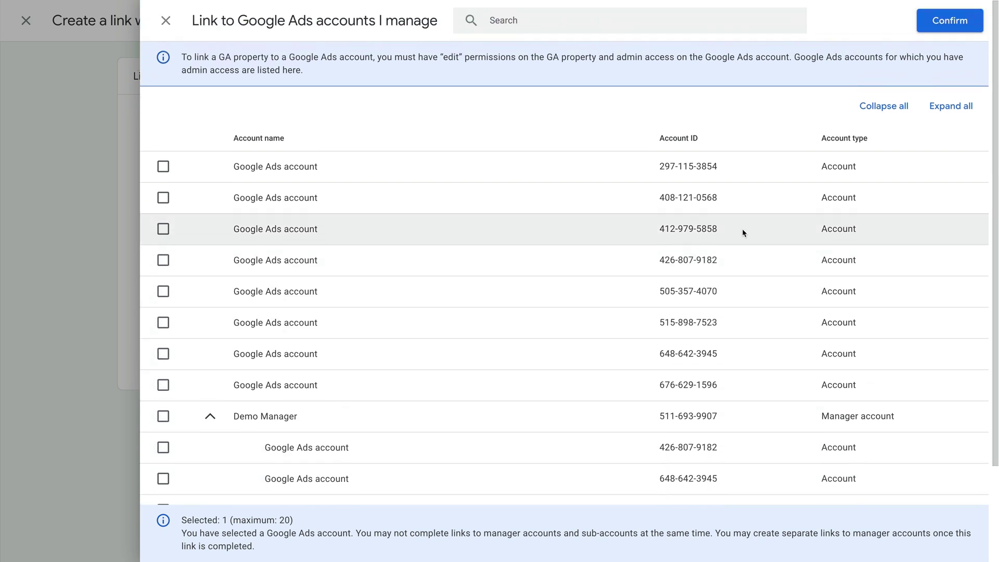
click(956, 26)
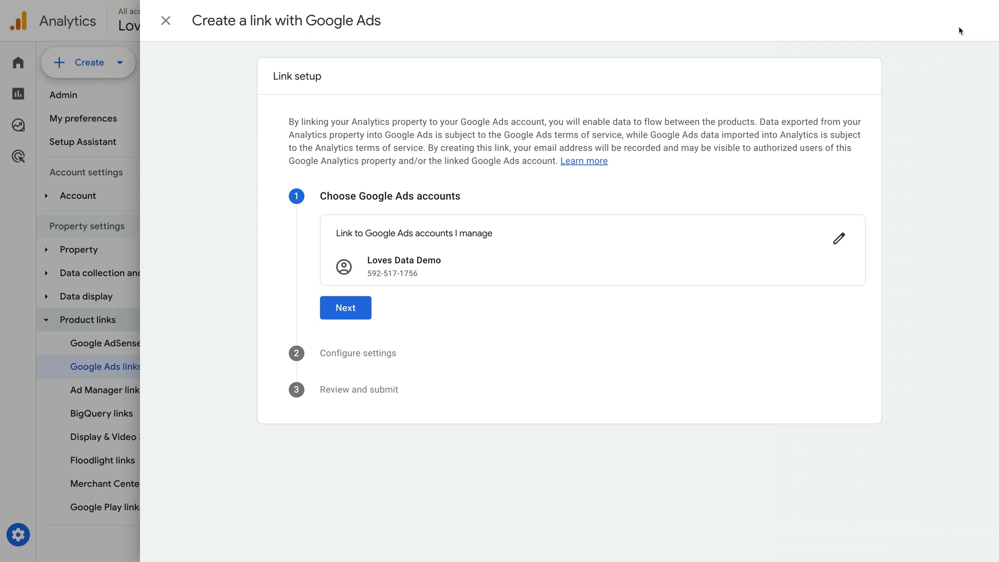
- Keep personalized advertising, Analytics access and recommended auto-tagging enabled, then proceed to Review and submit
click(362, 310)
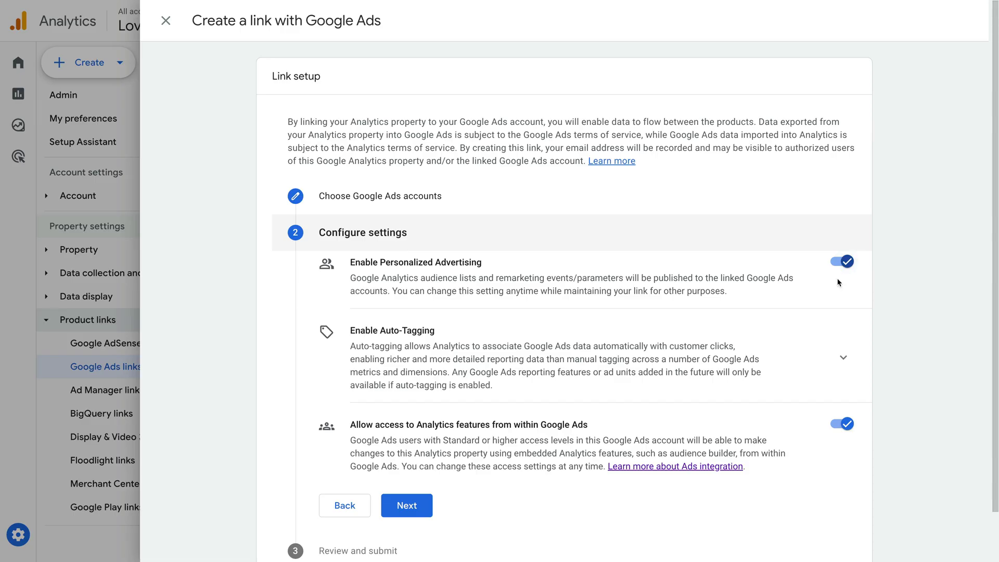
click(838, 359)
scroll(807, 359, down, 3)
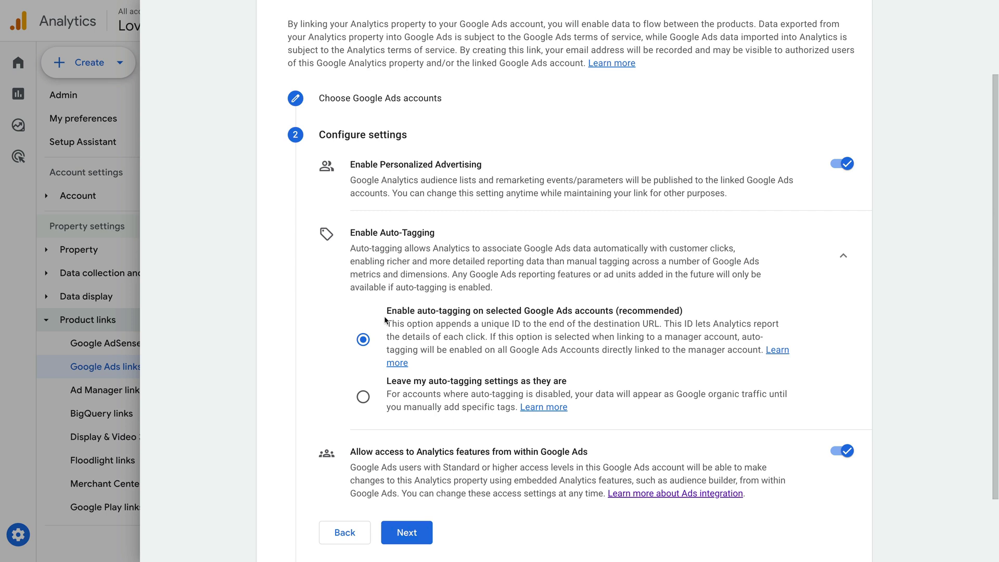
scroll(684, 396, down, 2)
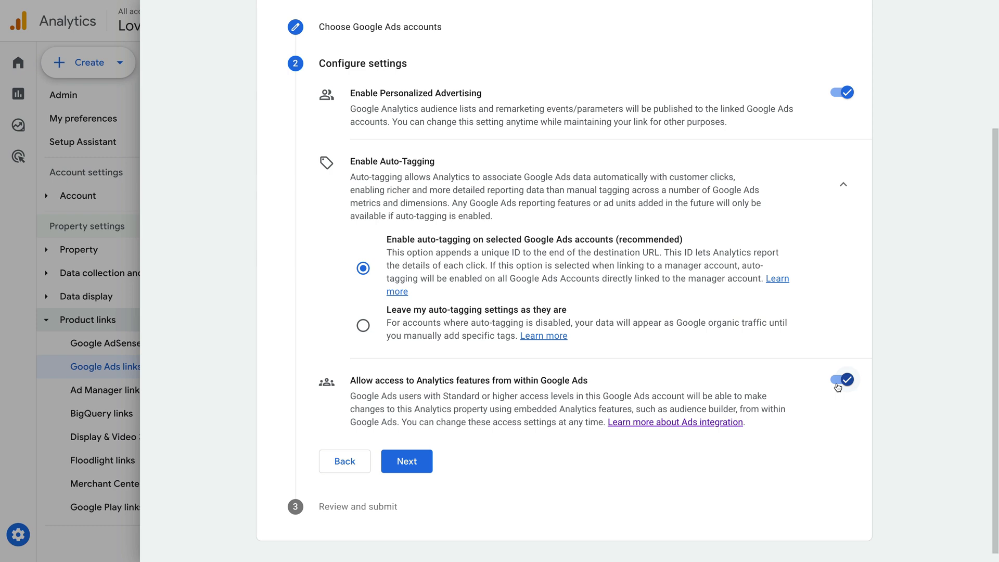
click(416, 461)
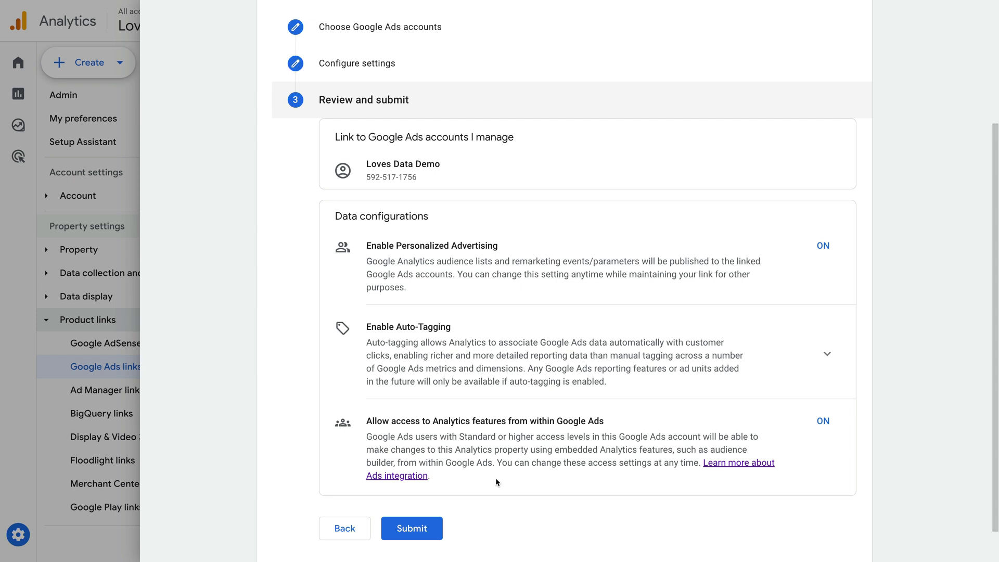
- Submit the Loves Data Demo link and close the setup panel
click(426, 527)
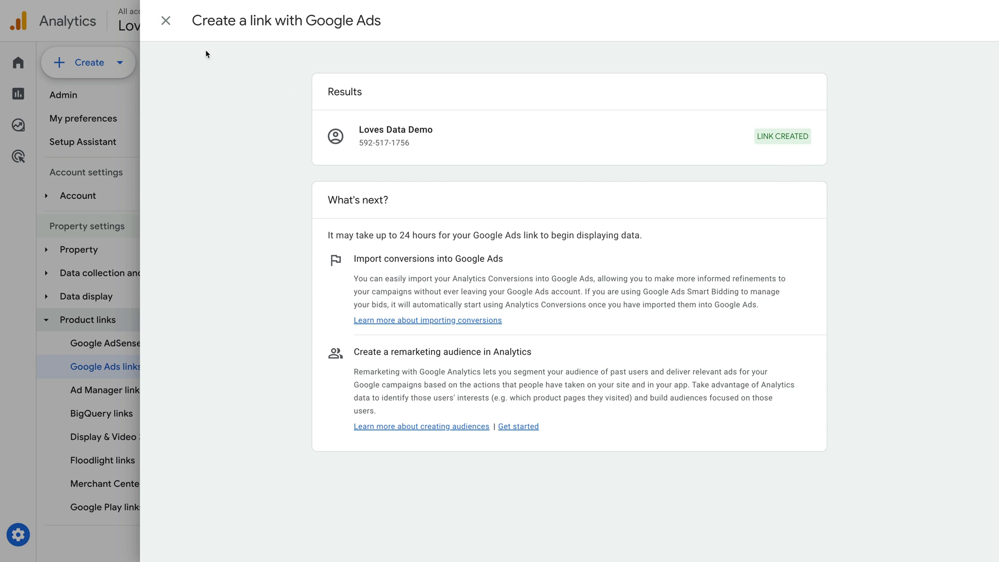
click(166, 21)
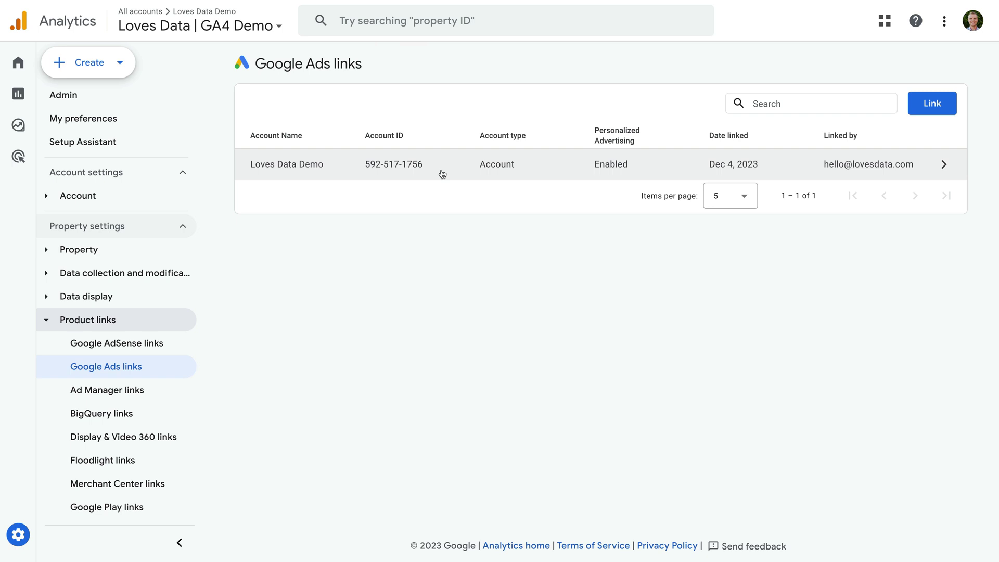
click(442, 174)
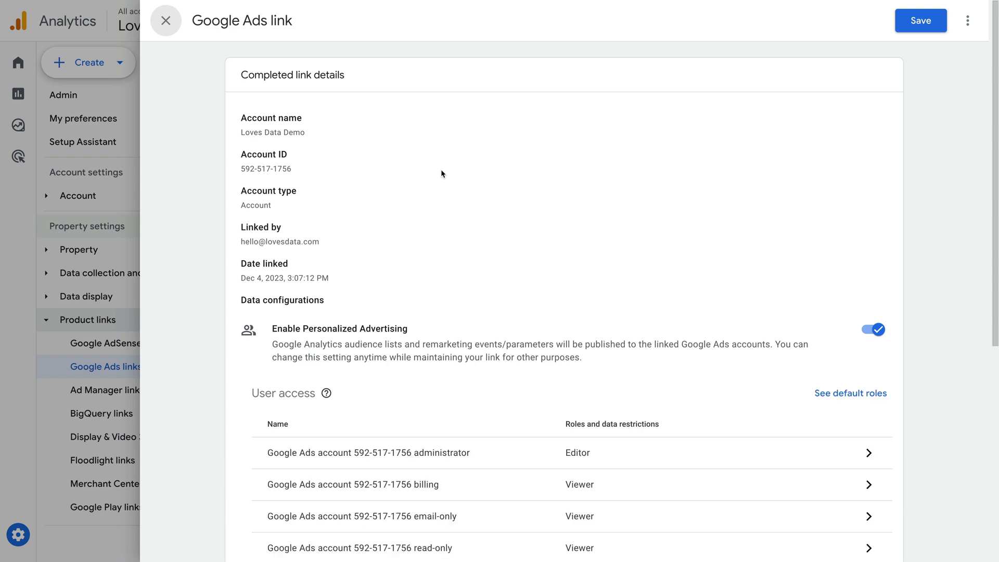
scroll(441, 174, down, 3)
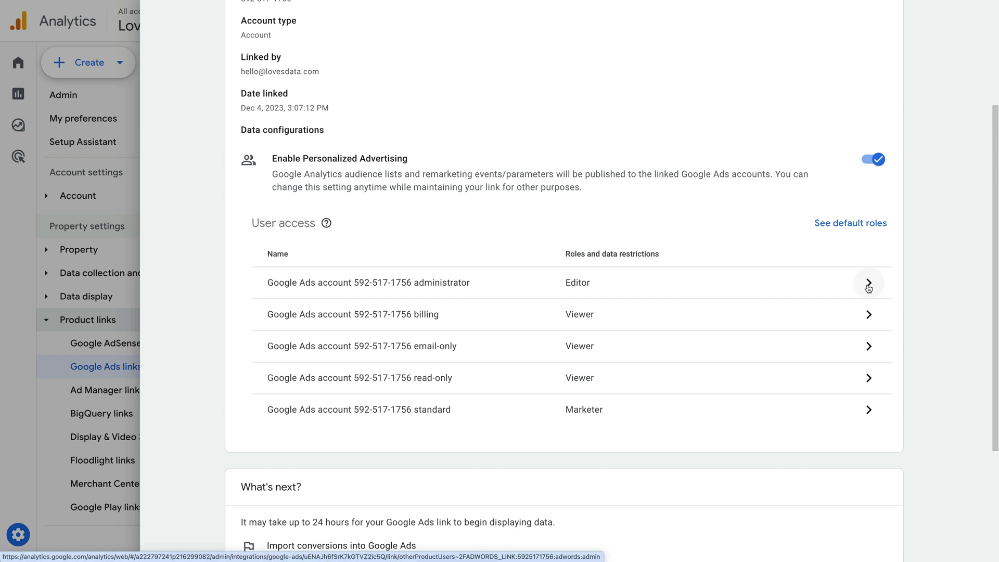
scroll(312, 205, up, 4)
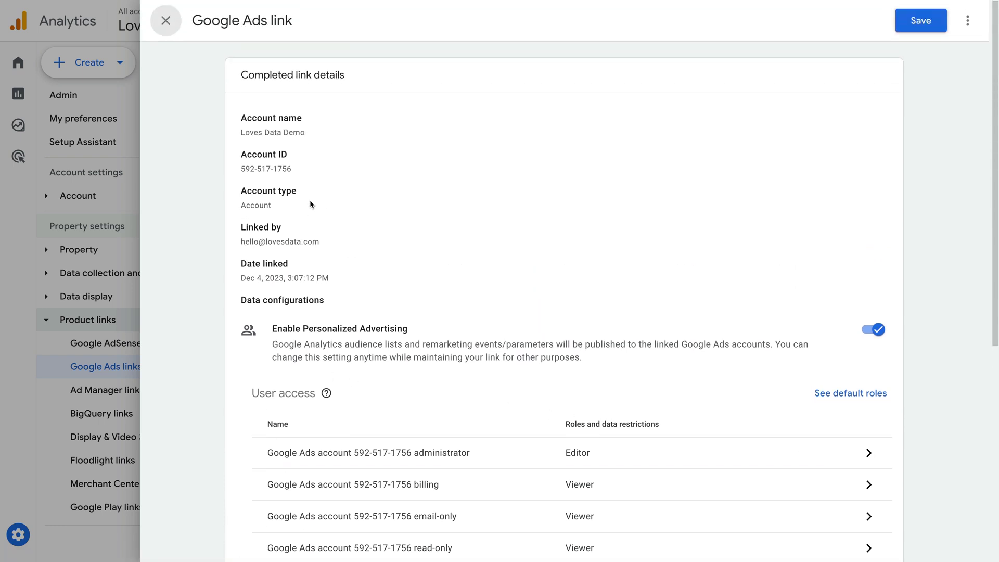
click(168, 29)
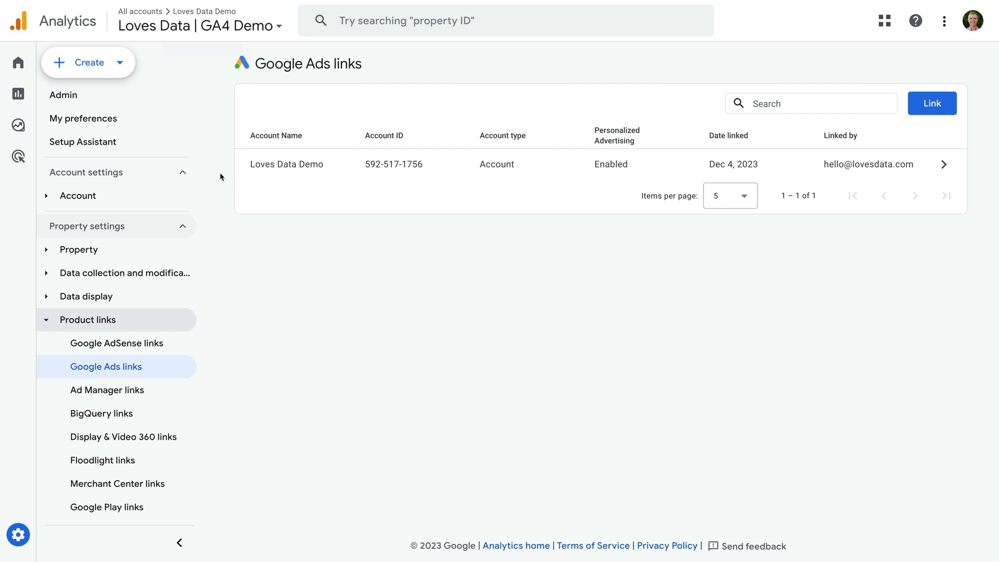
- Enable the Google signals data collection toggle under Data collection and modification > Data collection
click(167, 275)
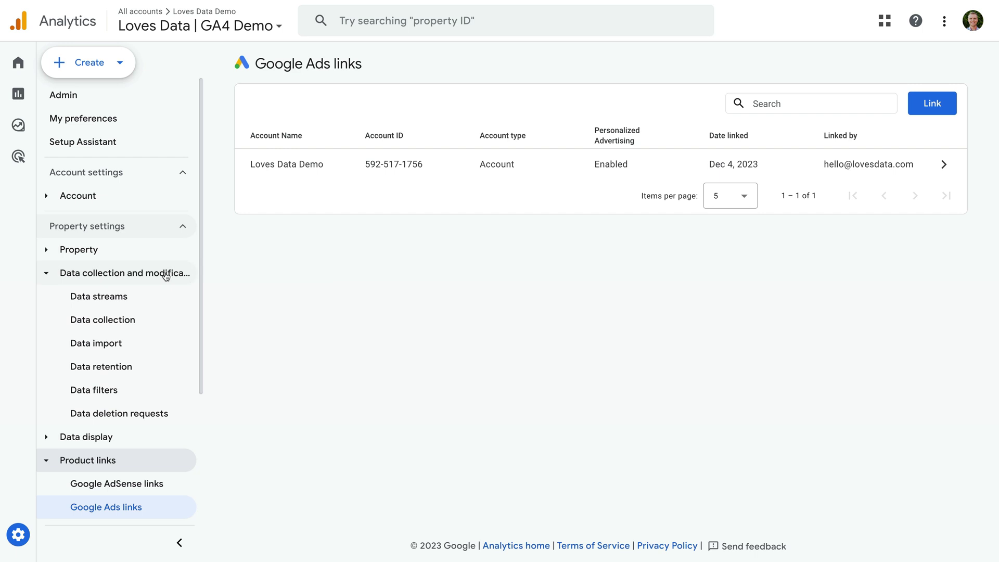
click(143, 327)
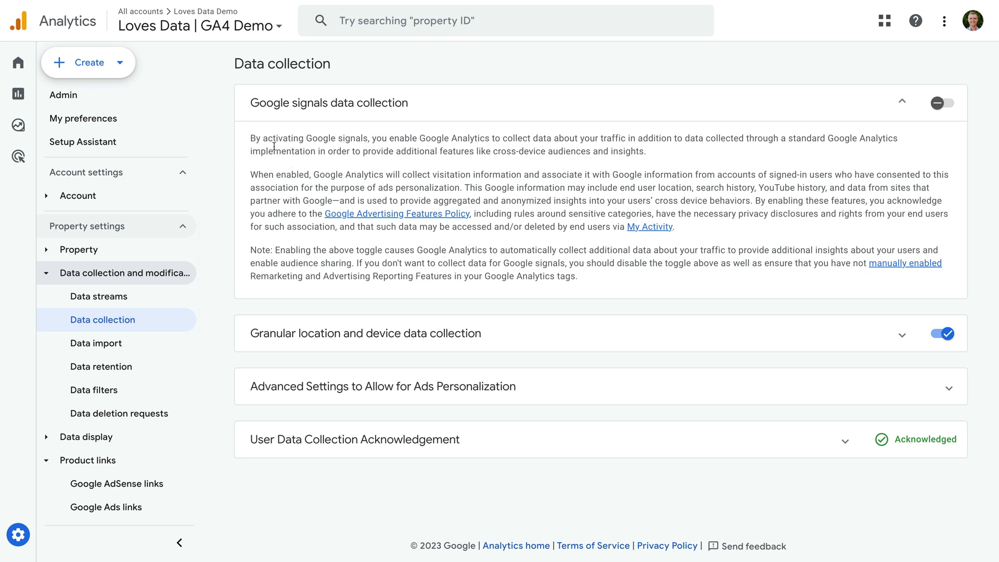
drag(255, 137, 651, 304)
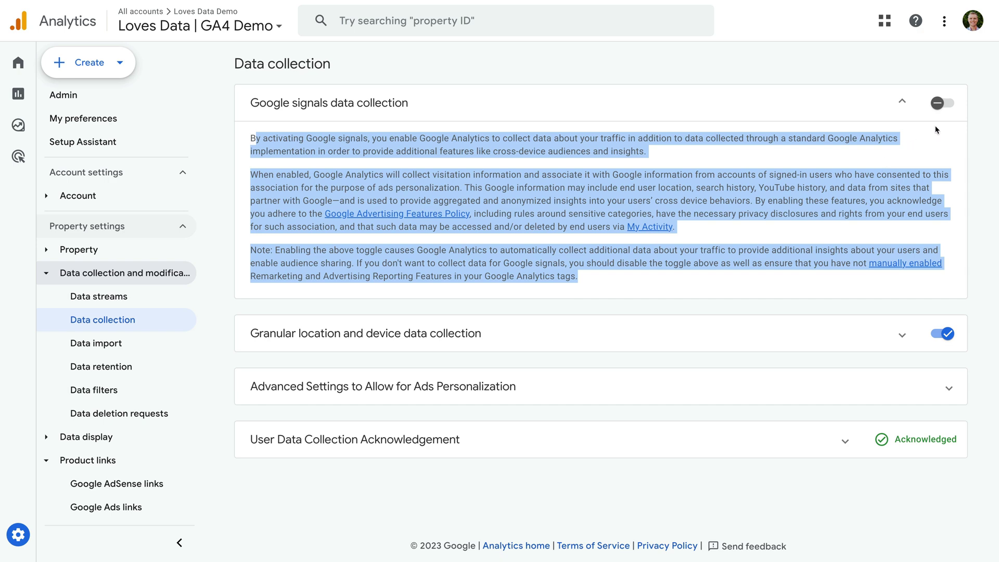
click(941, 103)
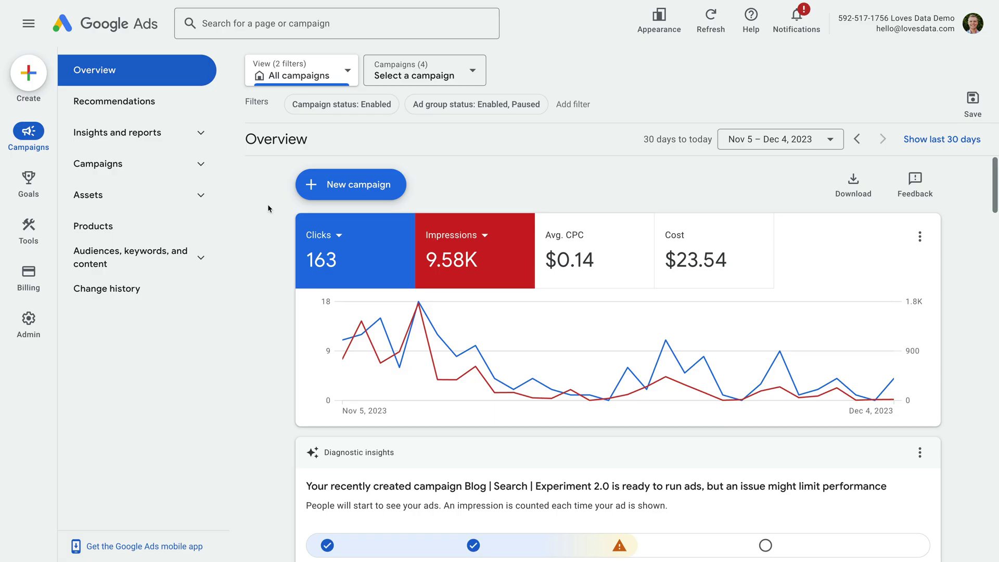
- Go to Admin > Linked accounts in Google Ads
mouse_move(42, 323)
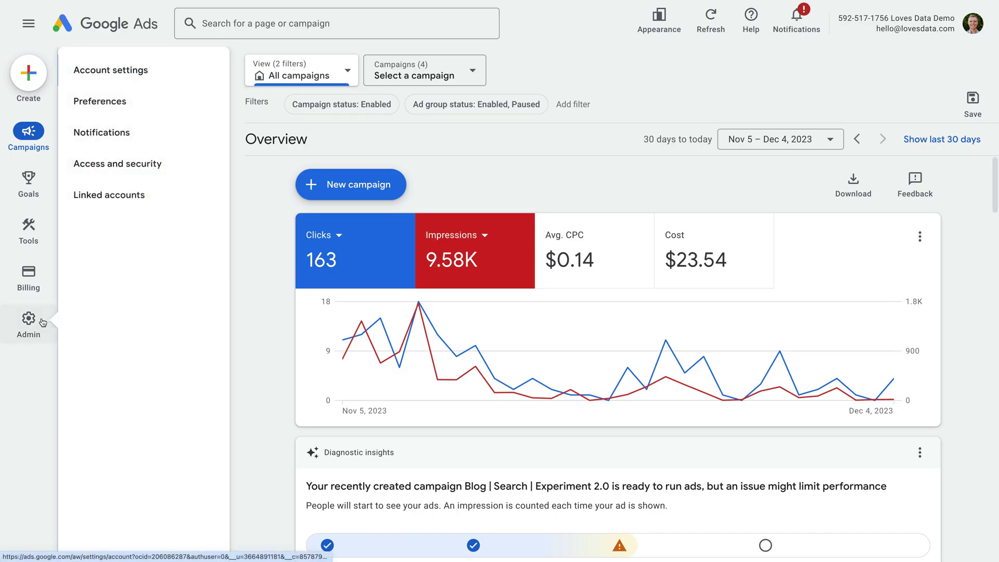
click(142, 201)
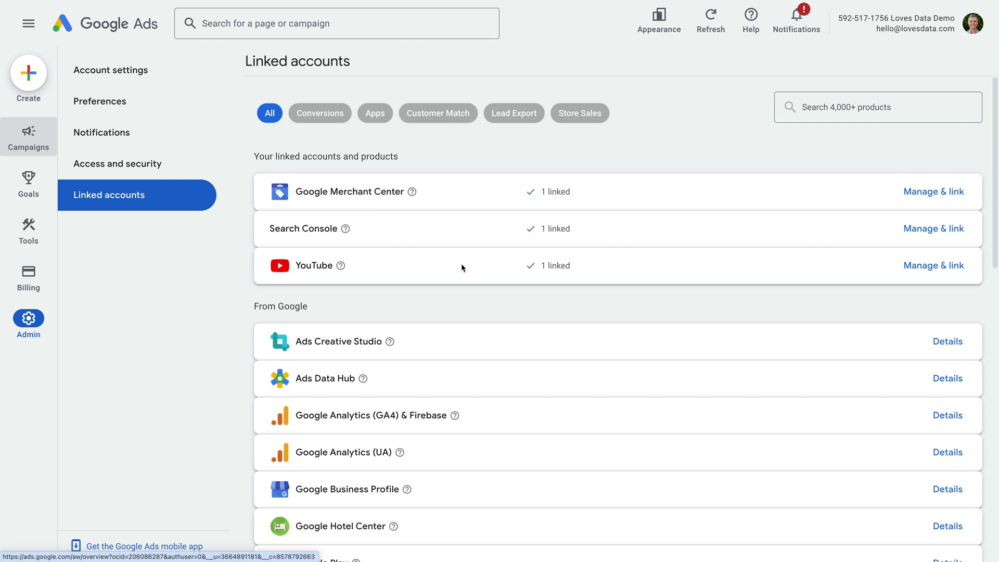
scroll(461, 267, down, 1)
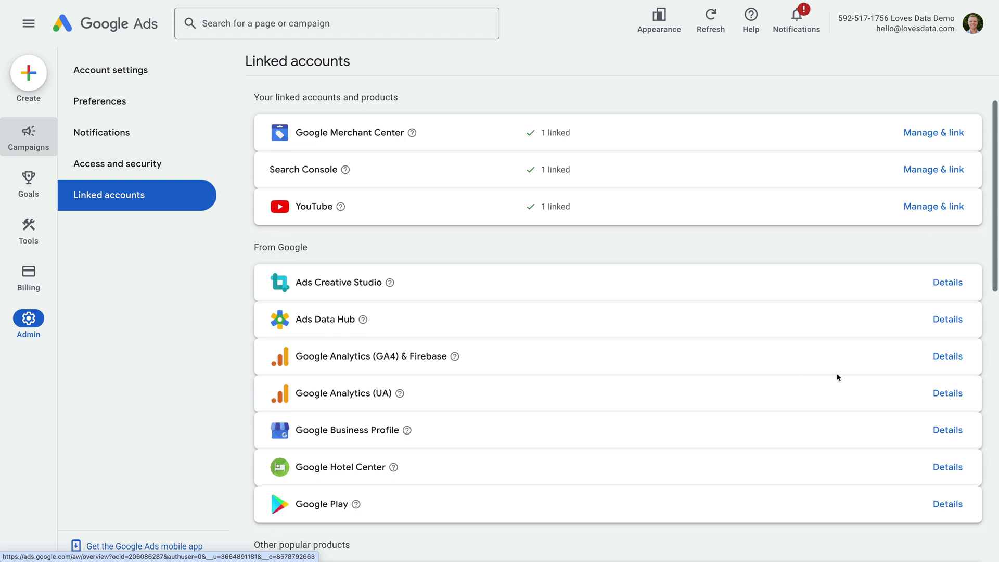
- Link the Loves Data Demo property from Google Analytics (GA4) & Firebase details with Import audiences ticked
click(952, 358)
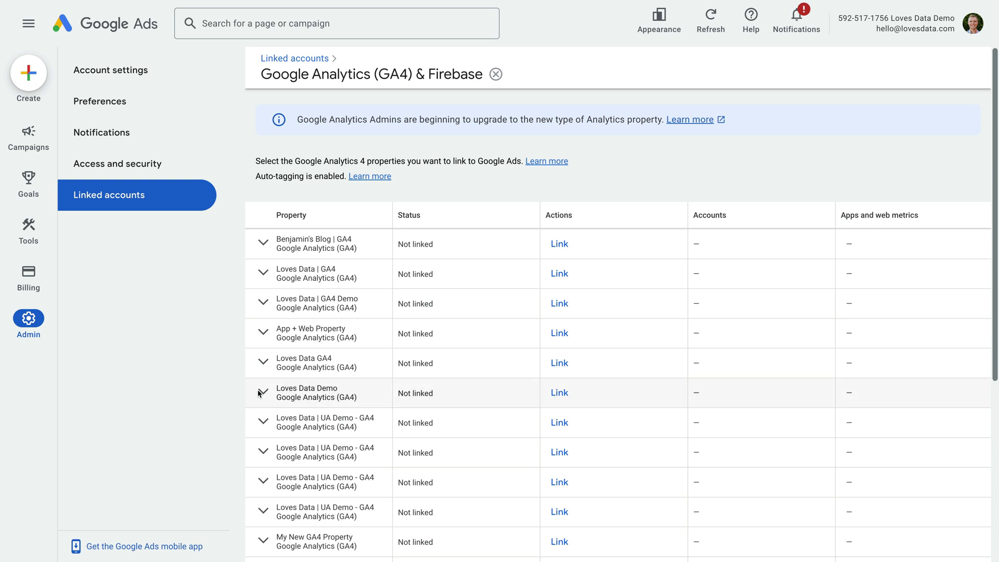
click(555, 394)
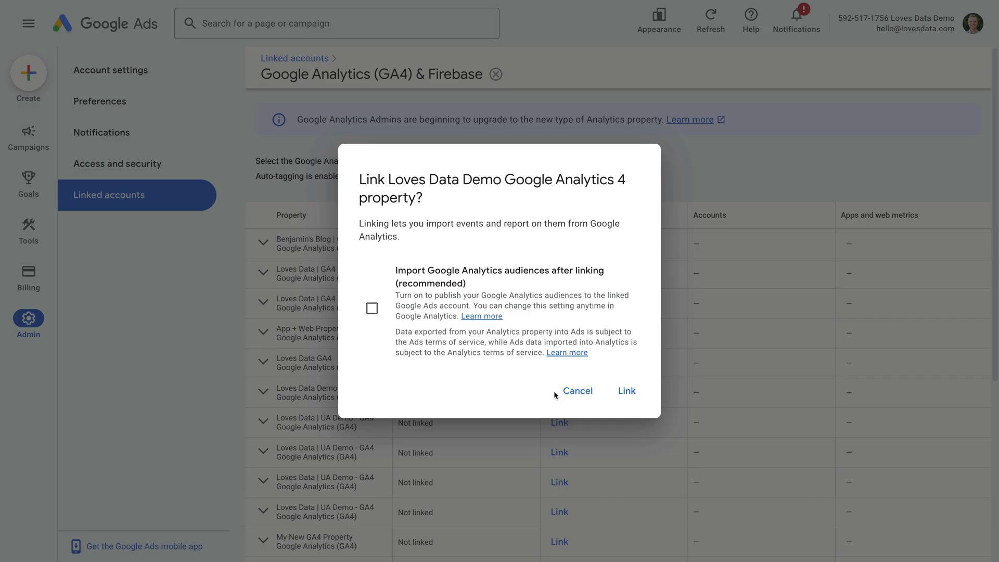
click(372, 308)
click(627, 395)
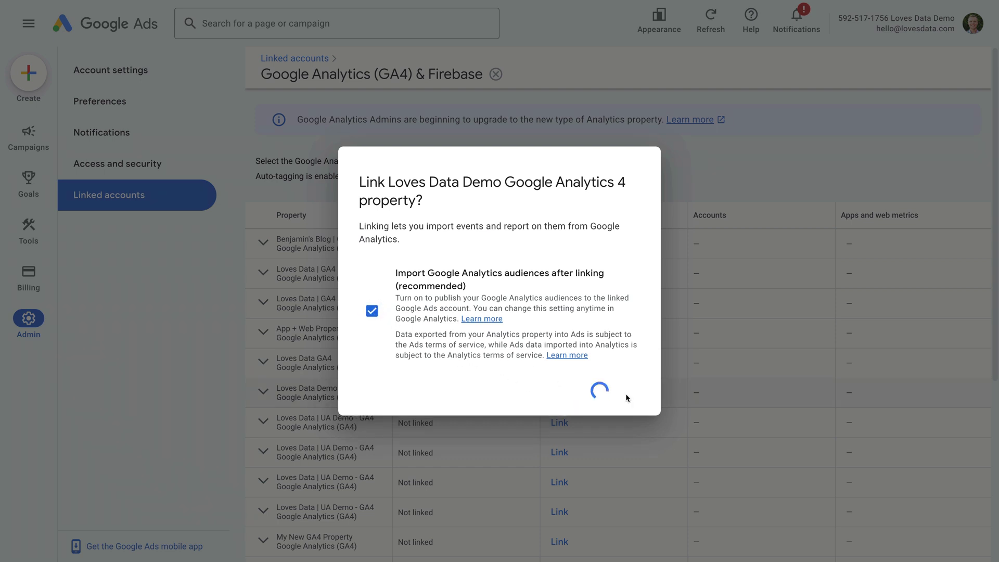